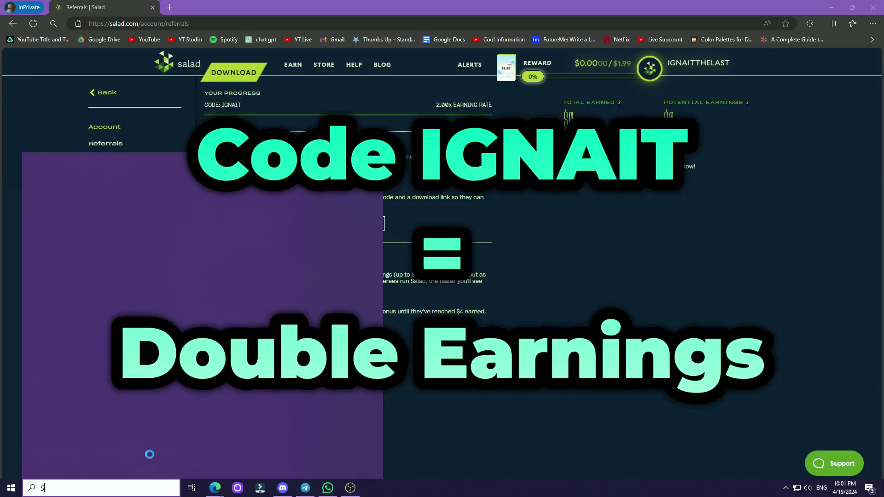
Launch Salad and open its earning widget from the system tray.
left_click(282, 278)
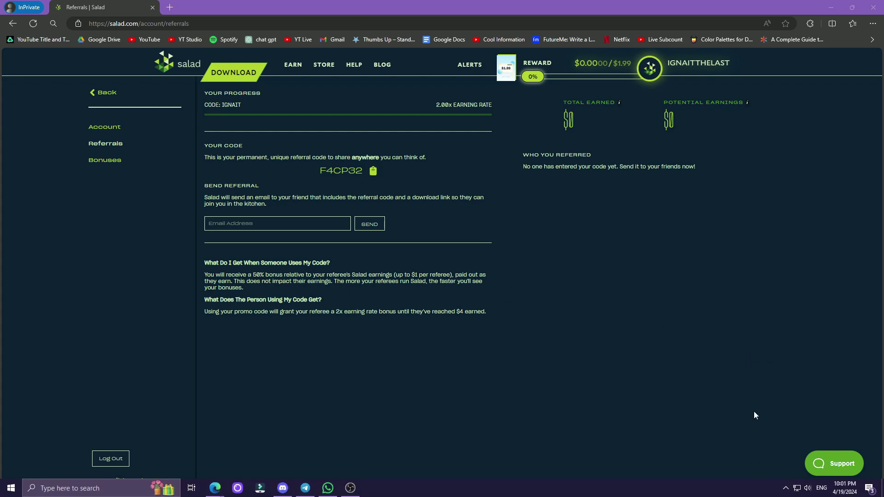
left_click(785, 488)
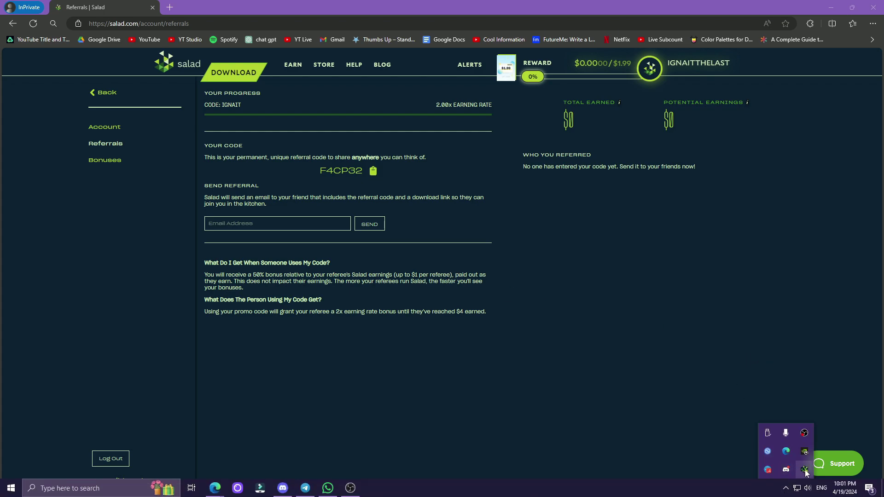
left_click(804, 470)
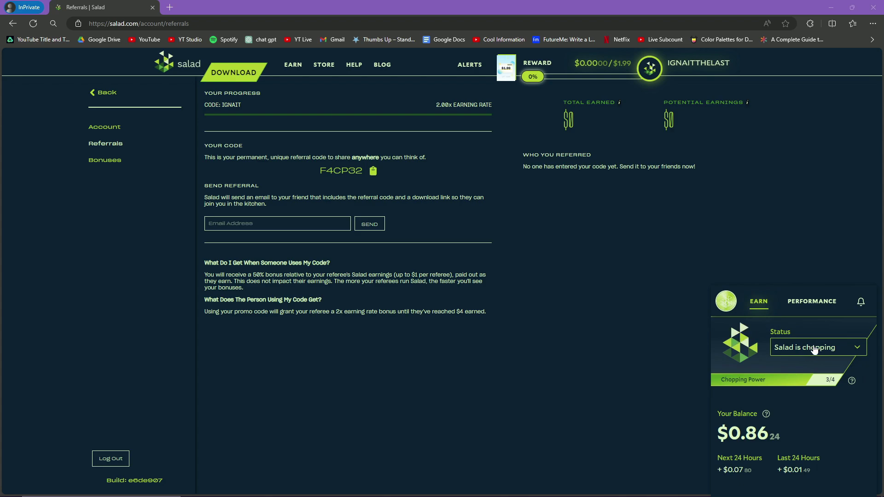
Pause earning indefinitely and view GPU/CPU utilization (GTX 1650 30%, i5-10400F 7%).
left_click(812, 349)
left_click(806, 439)
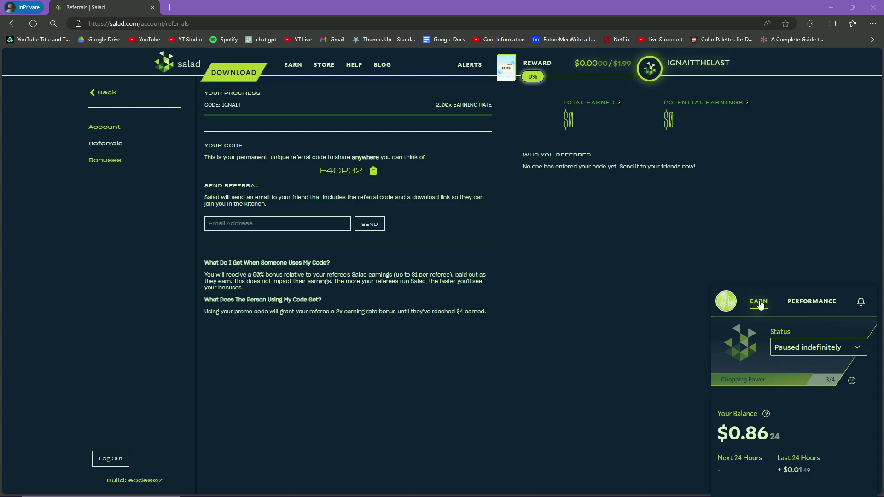
left_click(823, 303)
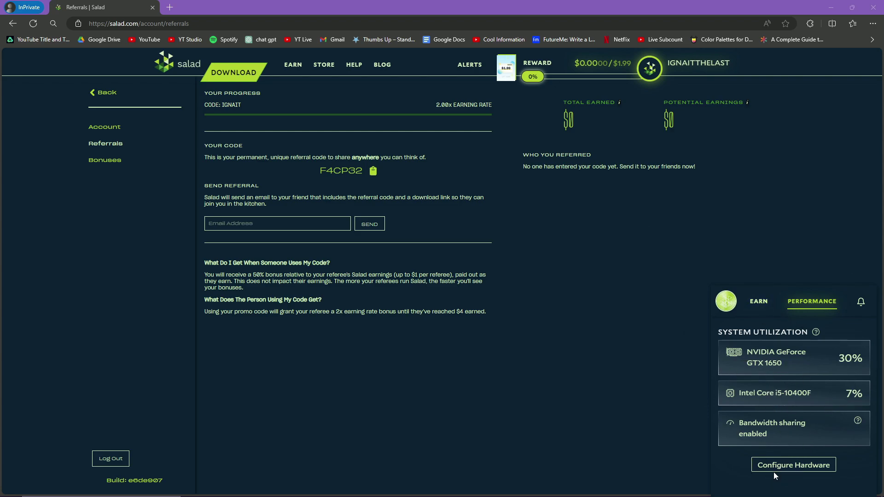
left_click(756, 301)
left_click(801, 303)
left_click(788, 463)
scroll(587, 318, "down", 5)
scroll(561, 308, "up", 5)
scroll(556, 306, "down", 5)
scroll(553, 306, "up", 5)
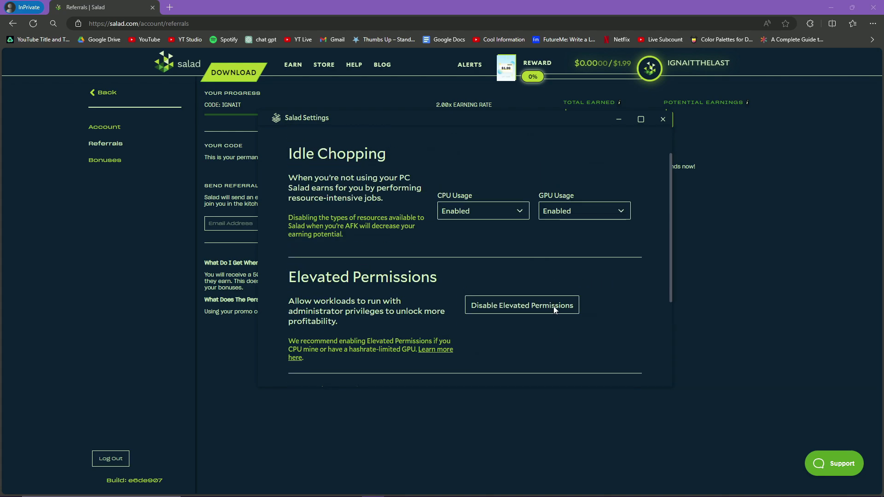
left_click(662, 126)
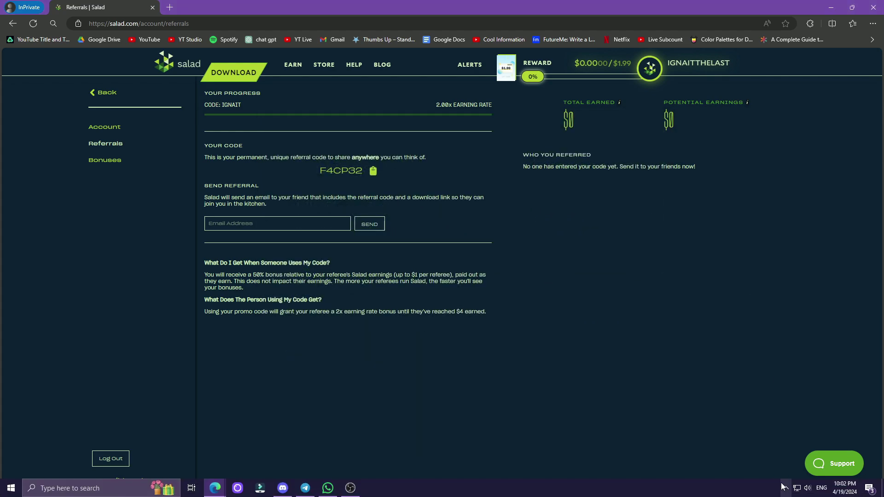
left_click(786, 488)
left_click(802, 471)
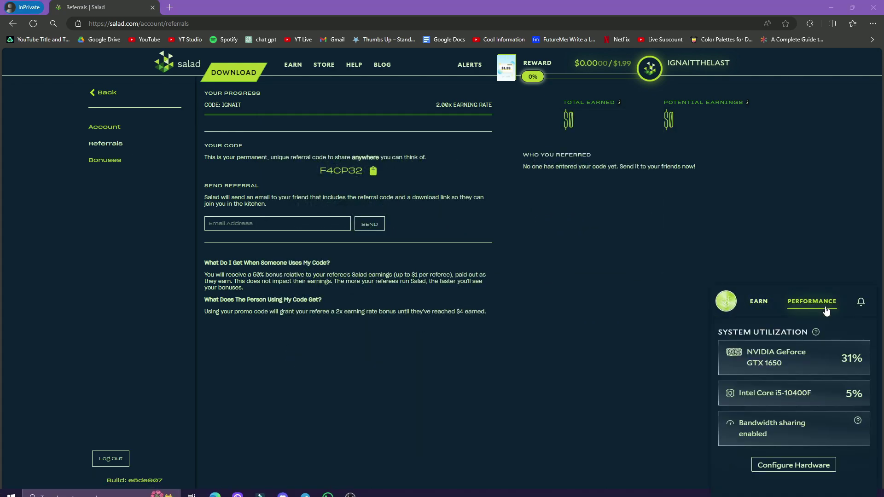
Try the pause options: a timed pause with hour 3, then pause until idle.
left_click(763, 315)
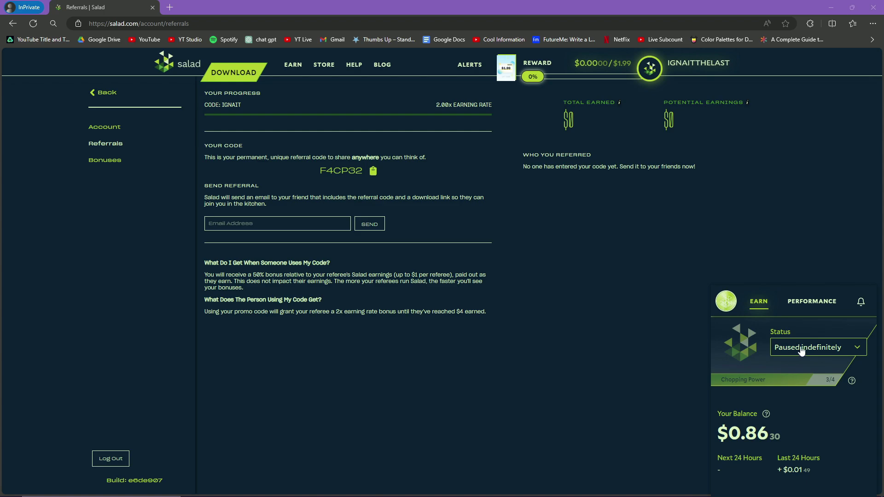
left_click(821, 353)
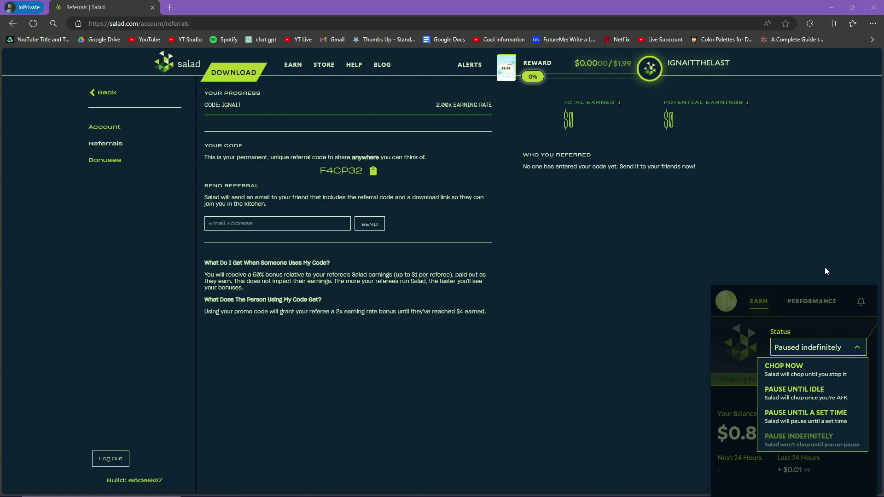
left_click(814, 422)
left_click(760, 376)
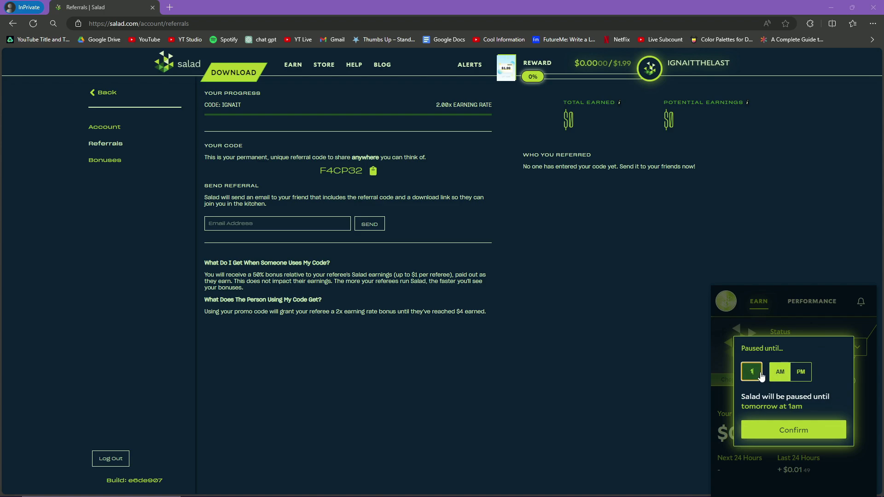
key("BackSpace")
type("3")
left_click(796, 316)
left_click(822, 351)
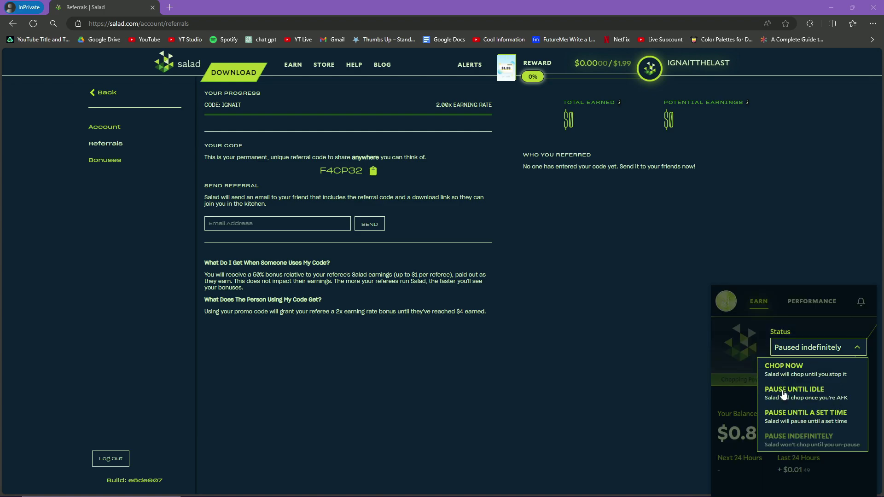
left_click(813, 401)
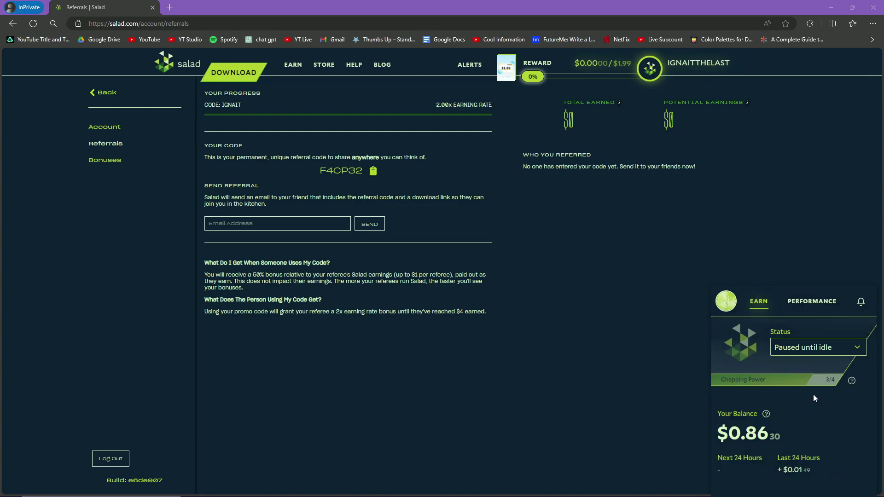
Set the earning status to Chop Now and open the Salad Store in the browser.
left_click(816, 352)
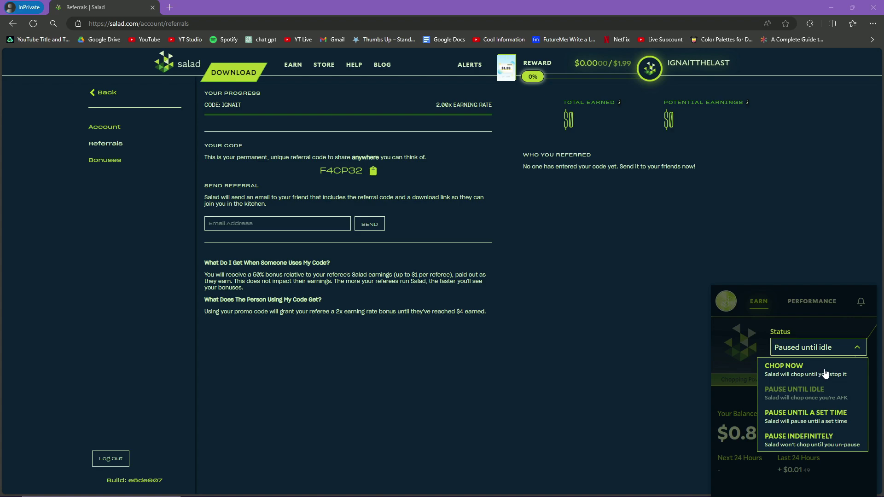
left_click(787, 370)
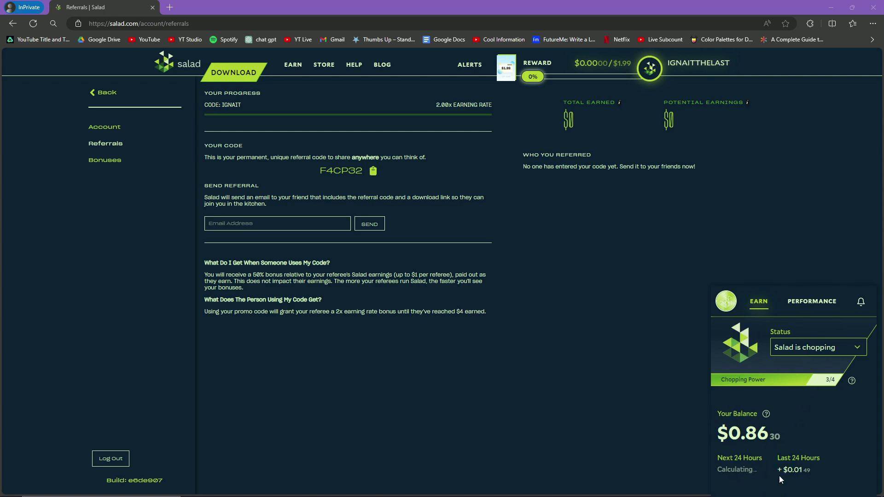
left_click(725, 302)
left_click(725, 346)
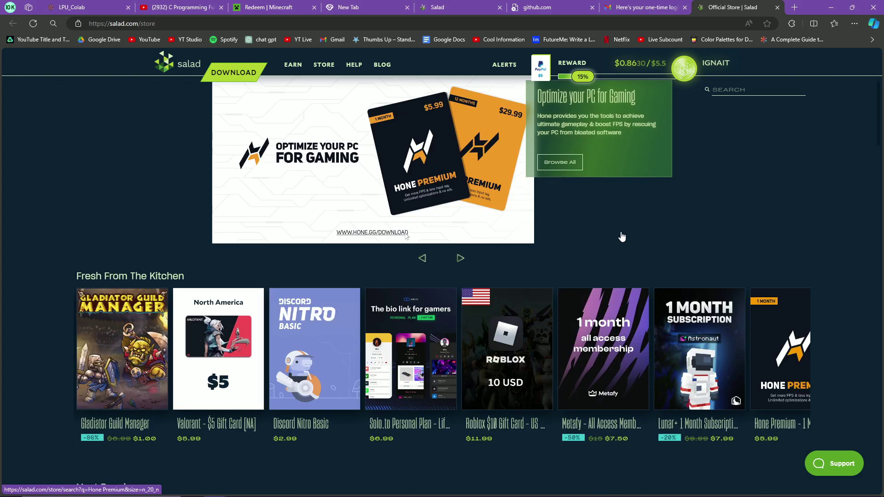
Browse the store, view the Minecraft Java & Bedrock reward, and return to the store.
scroll(391, 208, "down", 6)
scroll(346, 192, "down", 3)
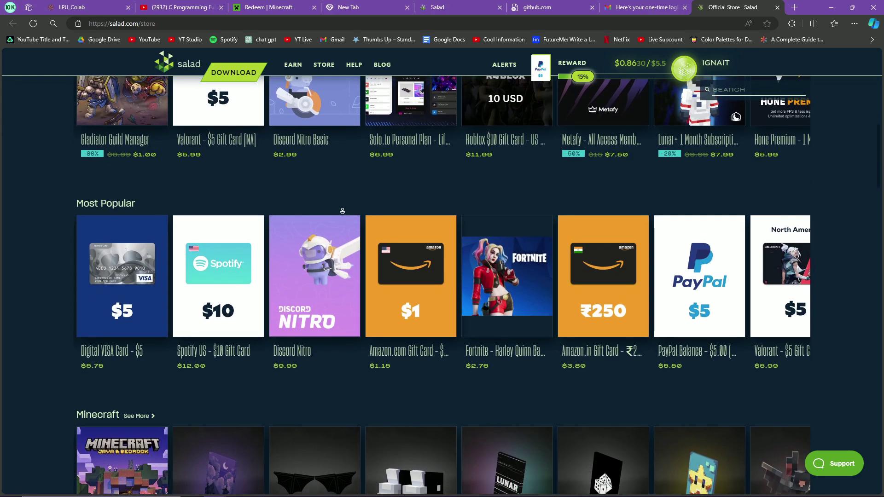
scroll(342, 213, "down", 3)
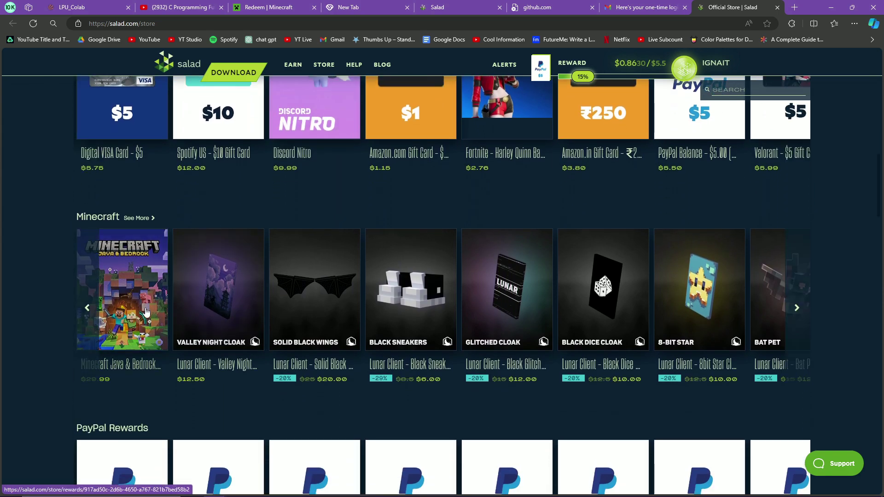
left_click(152, 294)
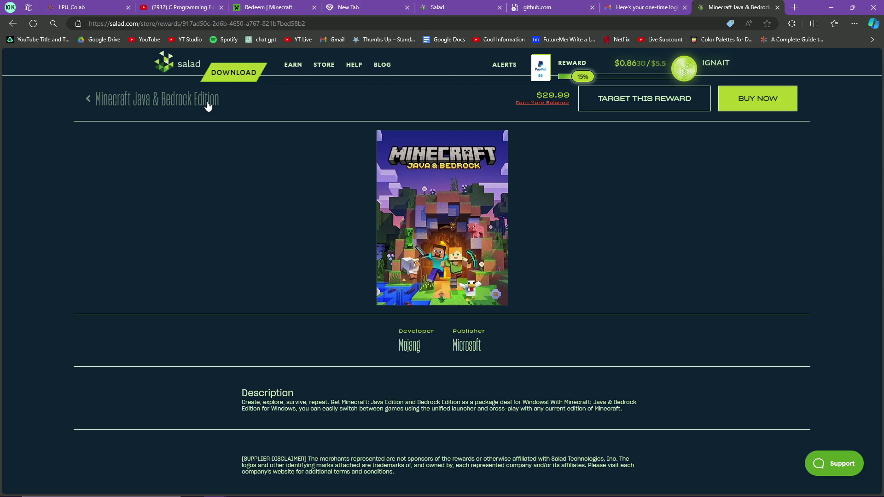
left_click(207, 105)
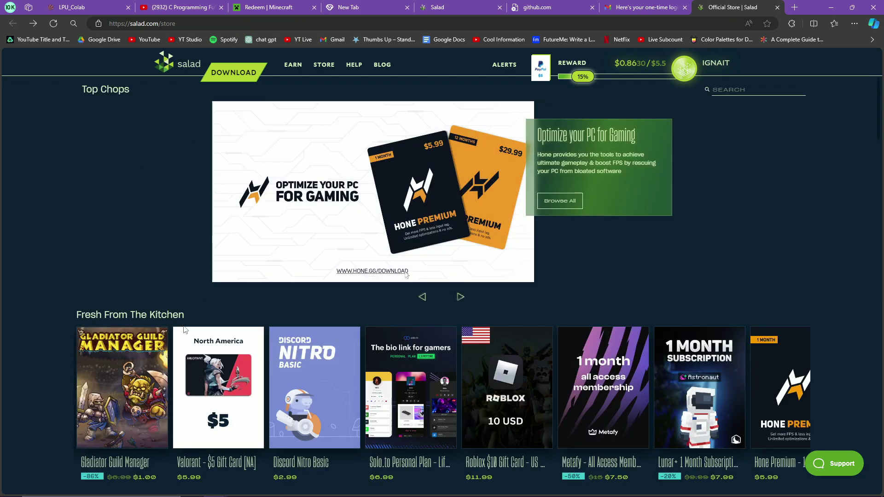
Search the store for 'amazon.in' to list Amazon gift cards, including ₹250 for $3.80.
scroll(191, 314, "down", 8)
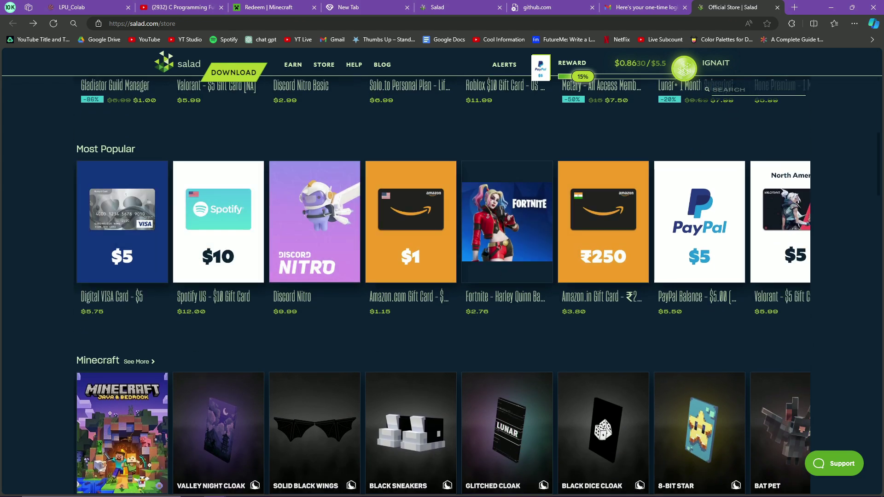
type("amazon.in")
key("Return")
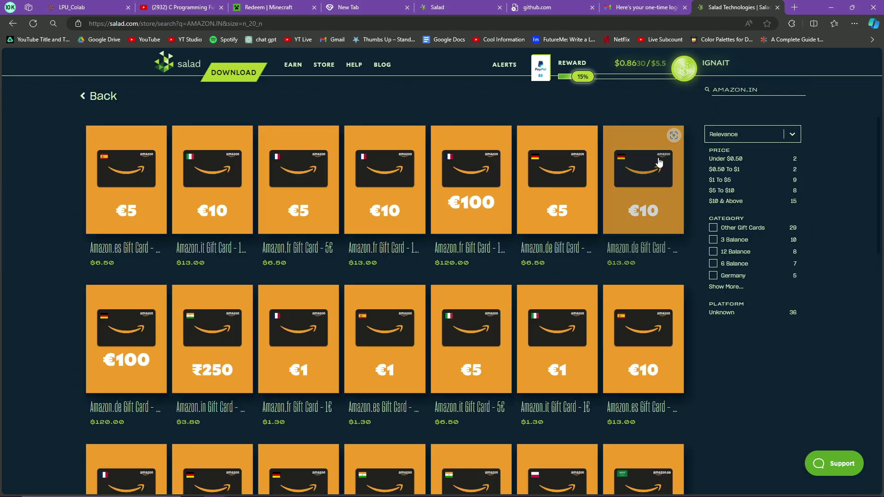
scroll(663, 152, "down", 6)
scroll(447, 223, "up", 6)
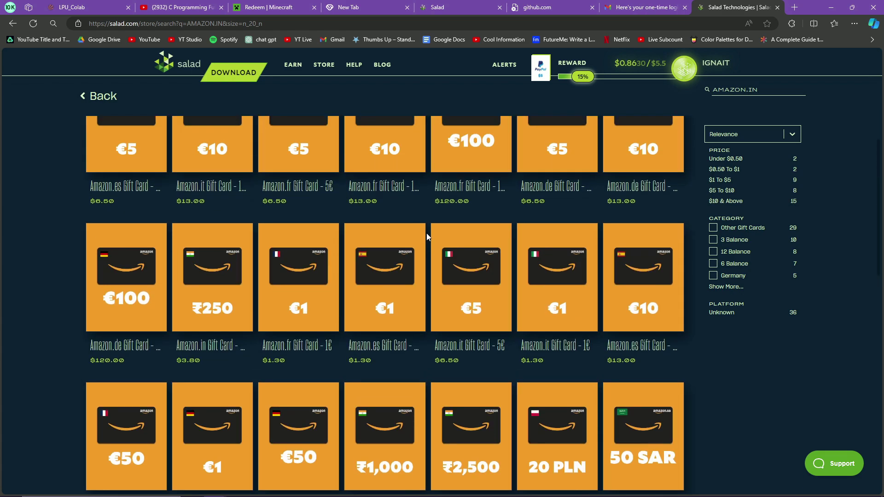